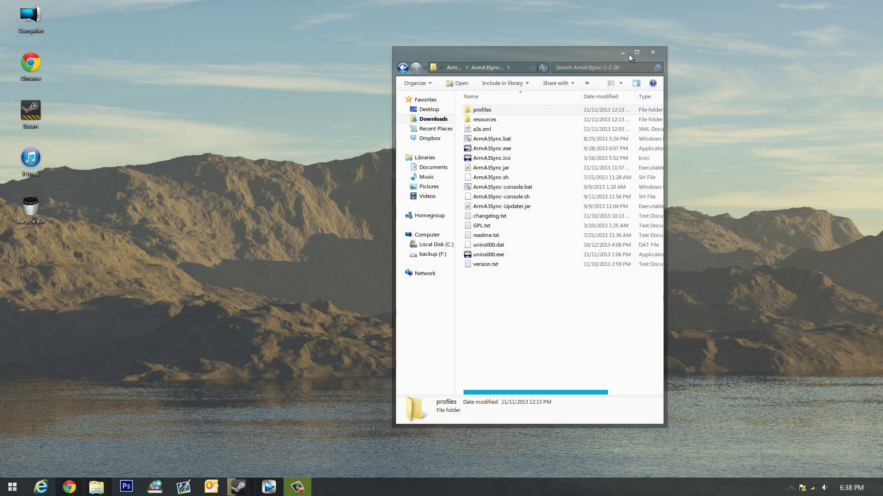
- Minimize the ArmA3Sync-1-1-26 folder window to clear the desktop
click(624, 54)
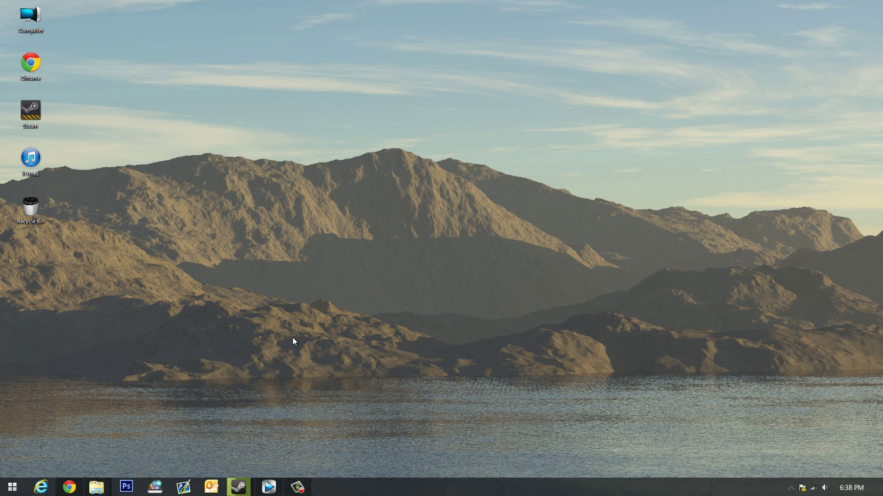
click(69, 487)
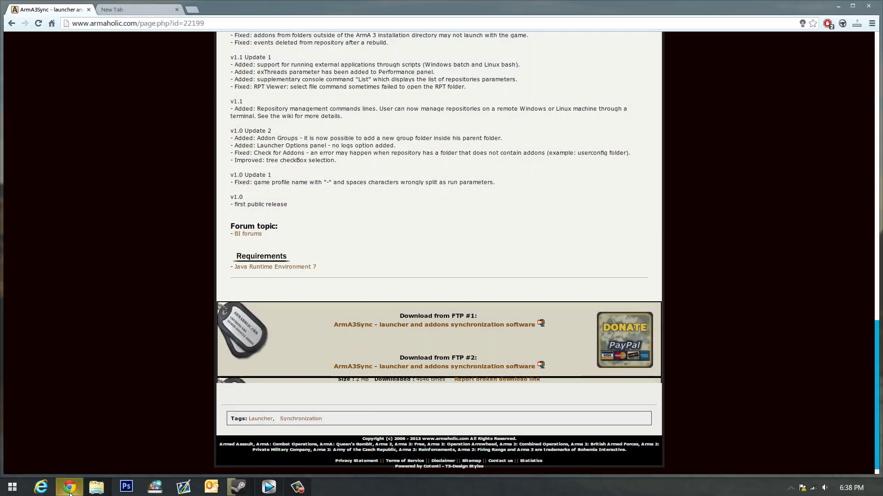
scroll(308, 311, up, 20)
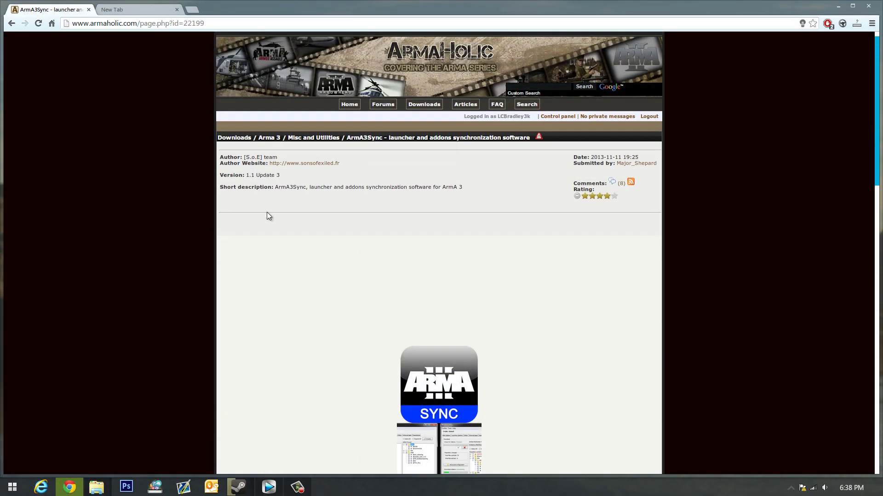
scroll(276, 210, down, 10)
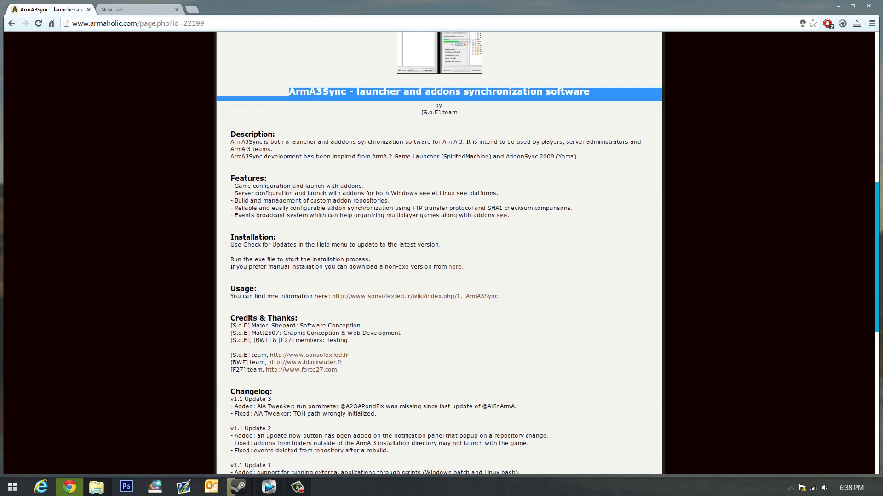
scroll(413, 165, up, 2)
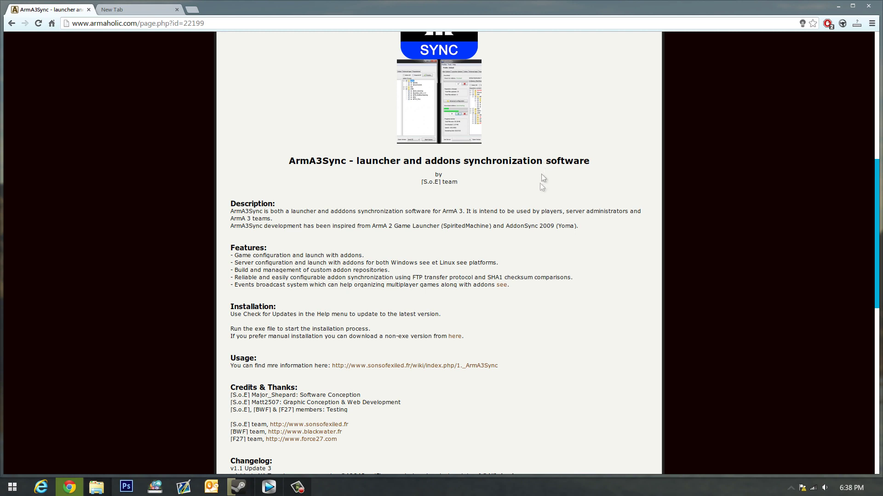
scroll(547, 216, down, 15)
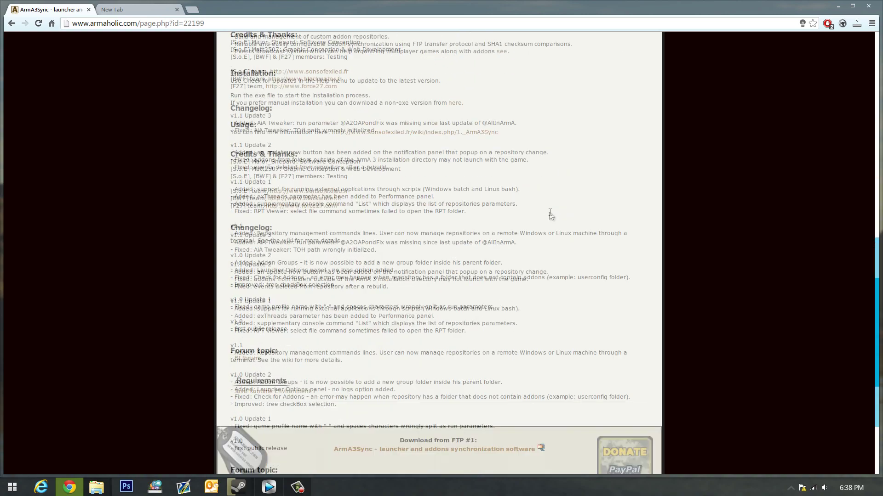
drag(409, 325, 322, 326)
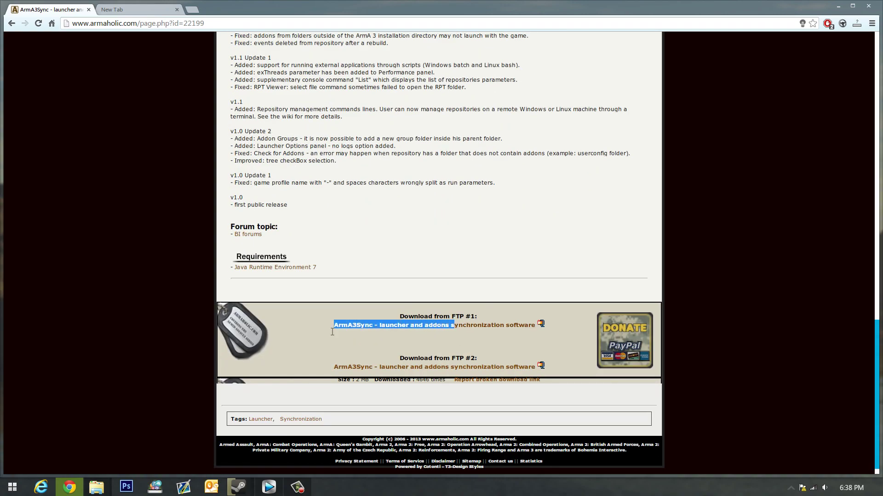
click(315, 326)
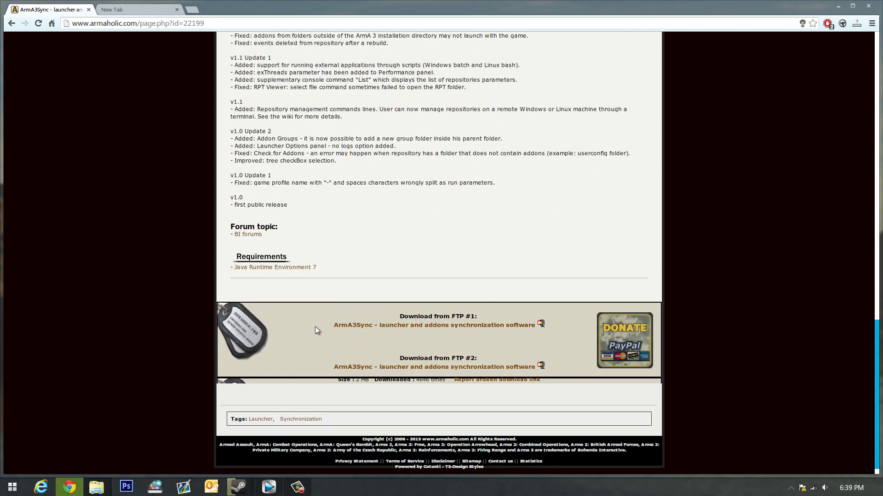
click(838, 7)
- Launch ArmA3Sync.exe from the ArmA3Sync-1-1-26 folder, then minimize the folder
mouse_move(97, 487)
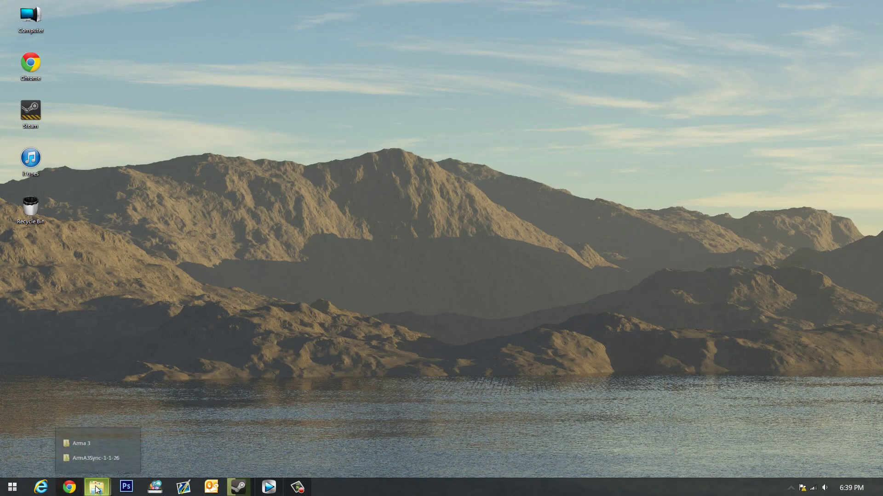
click(98, 459)
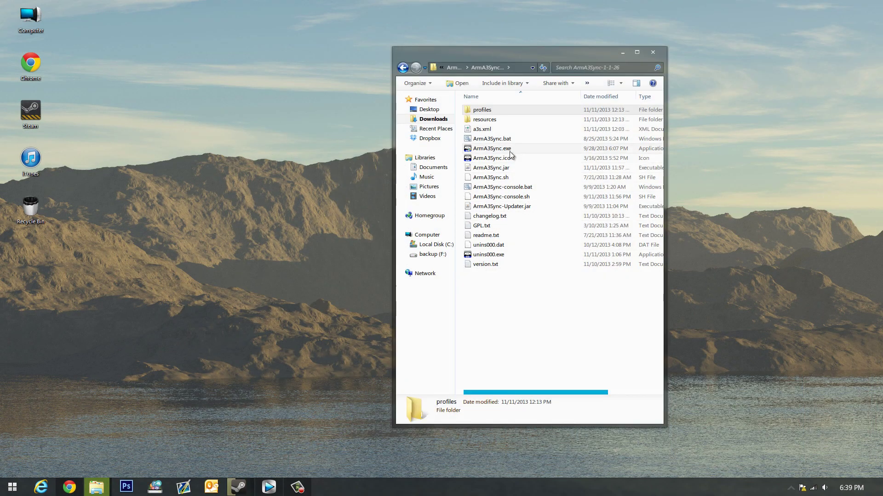
click(508, 149)
click(506, 157)
click(501, 151)
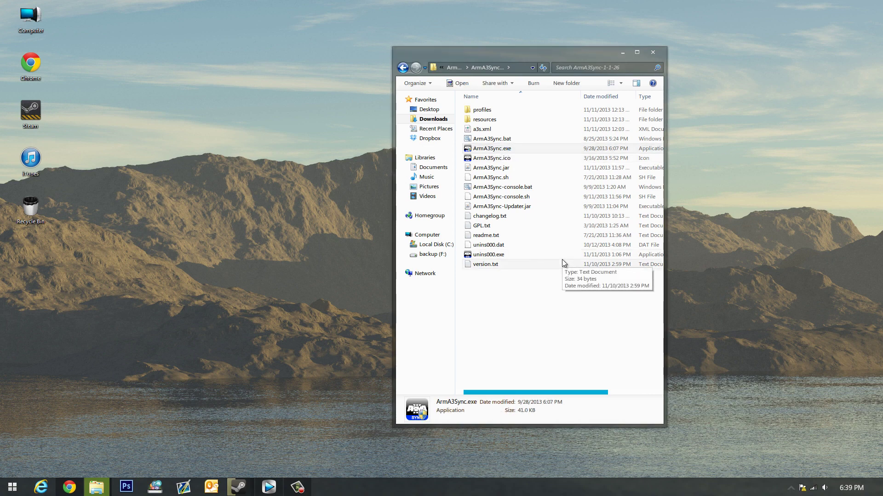
click(616, 60)
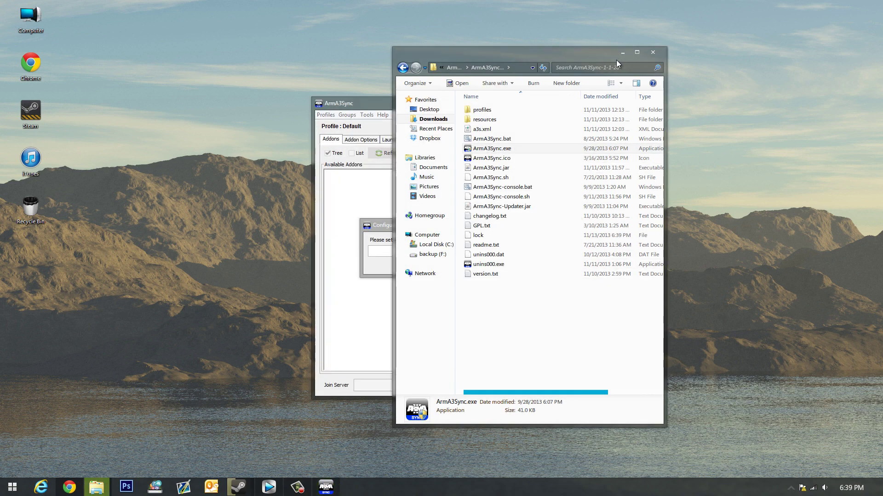
- Set the Arma 3 executable location to arma3.exe
click(620, 53)
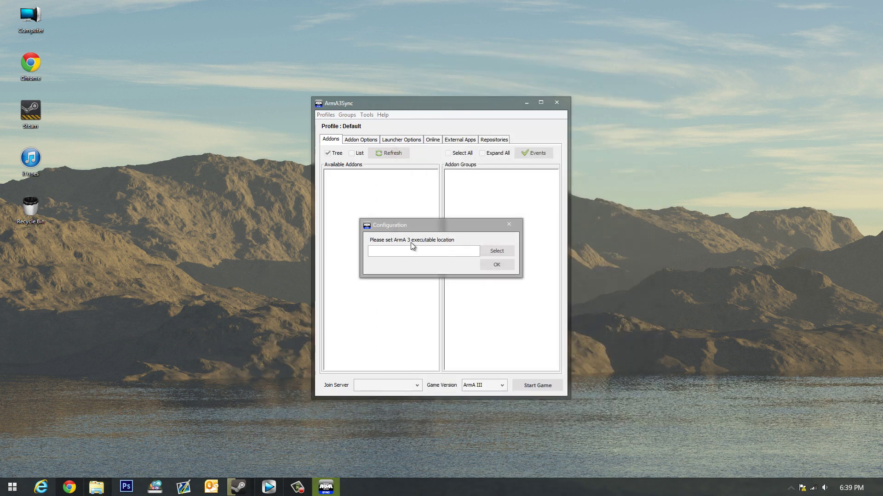
click(487, 252)
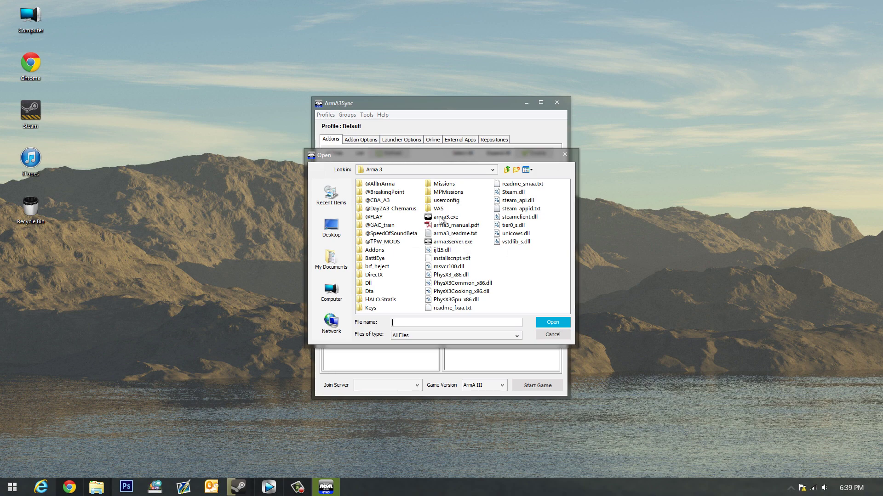
click(440, 217)
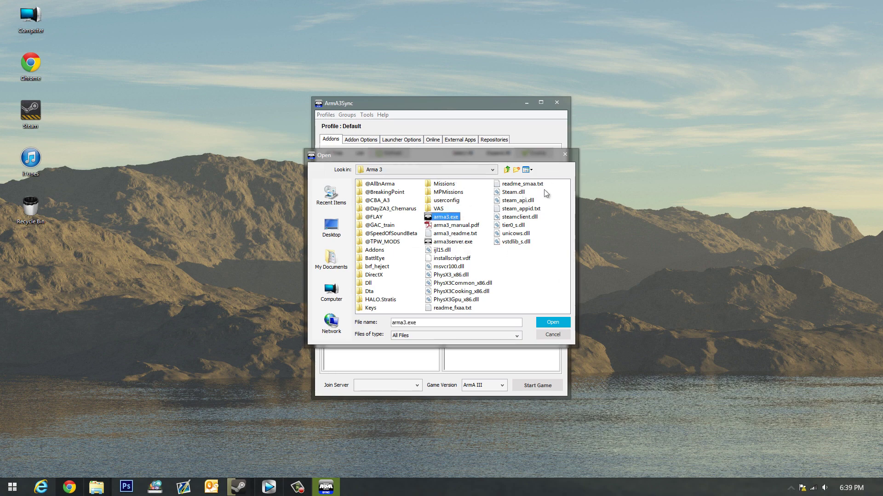
click(553, 324)
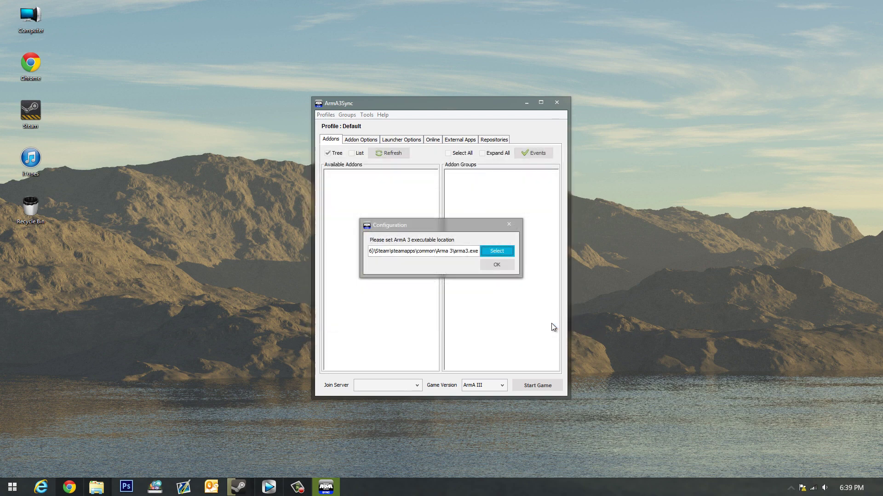
click(501, 268)
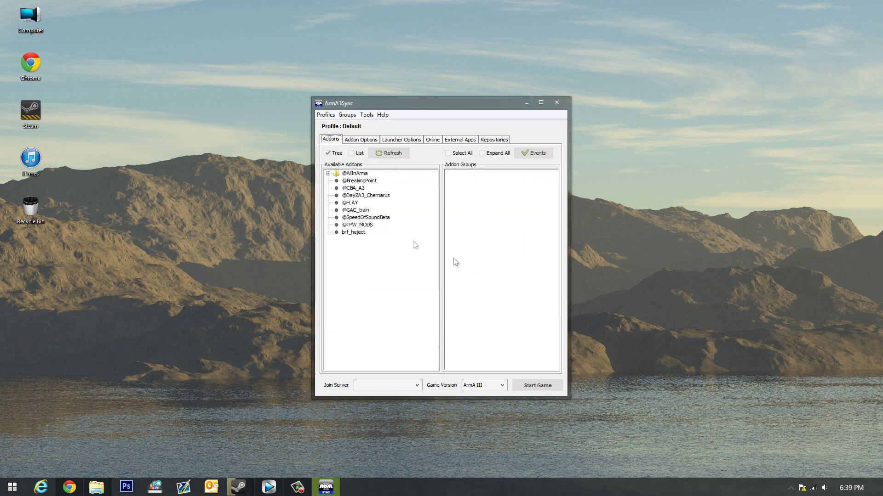
click(359, 181)
click(356, 188)
click(357, 195)
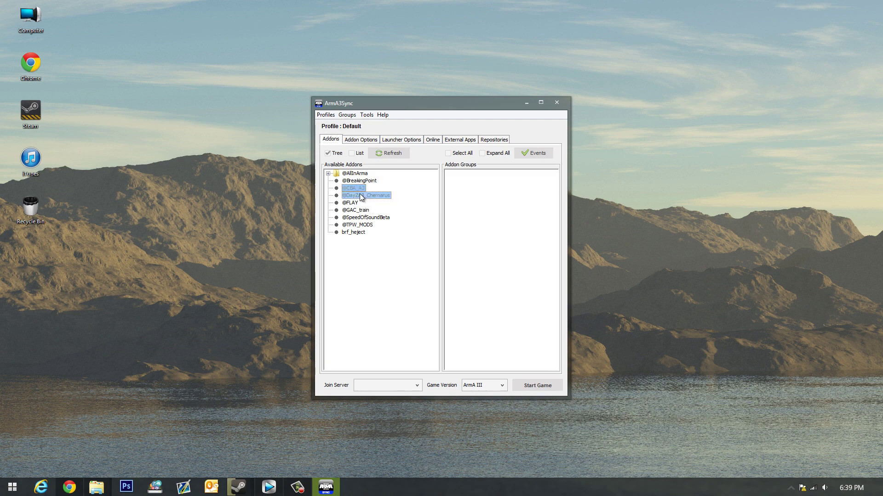
click(353, 203)
click(357, 211)
click(361, 217)
click(359, 225)
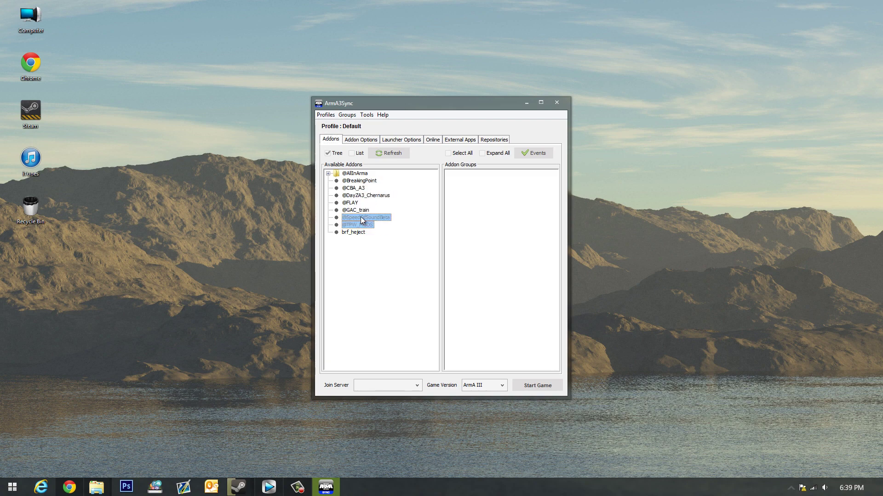
click(358, 203)
click(359, 181)
click(357, 188)
click(357, 203)
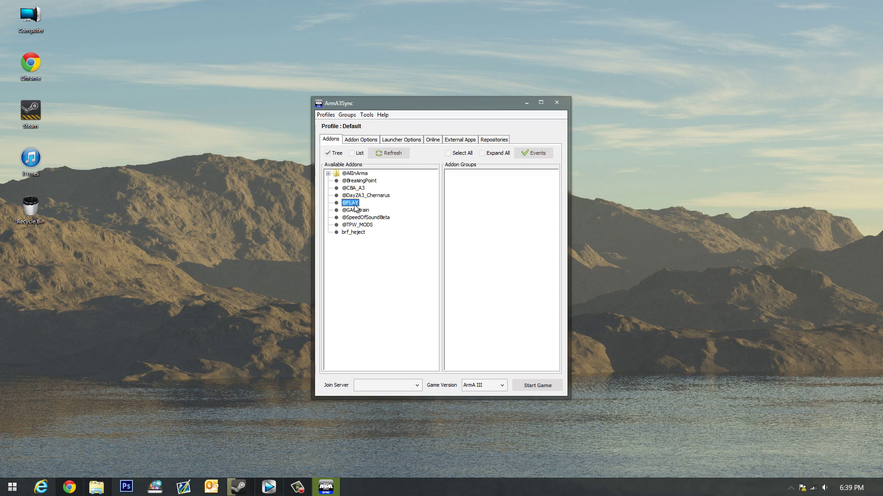
click(358, 210)
click(359, 218)
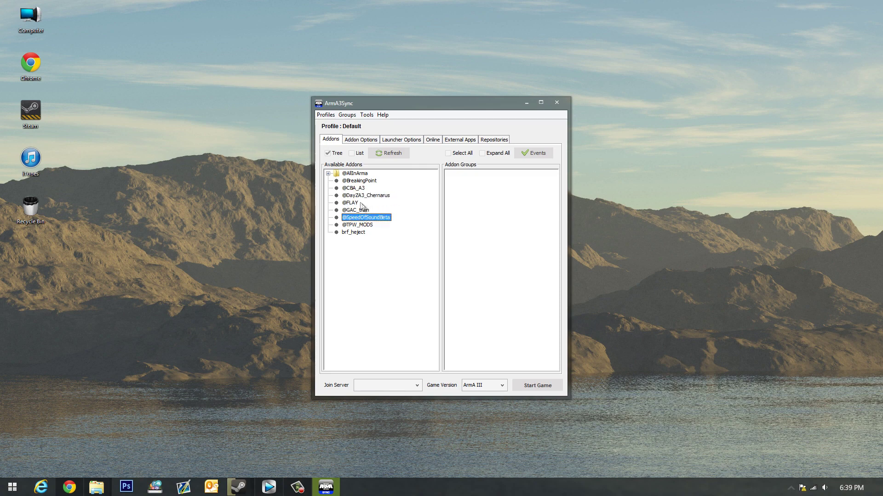
click(355, 175)
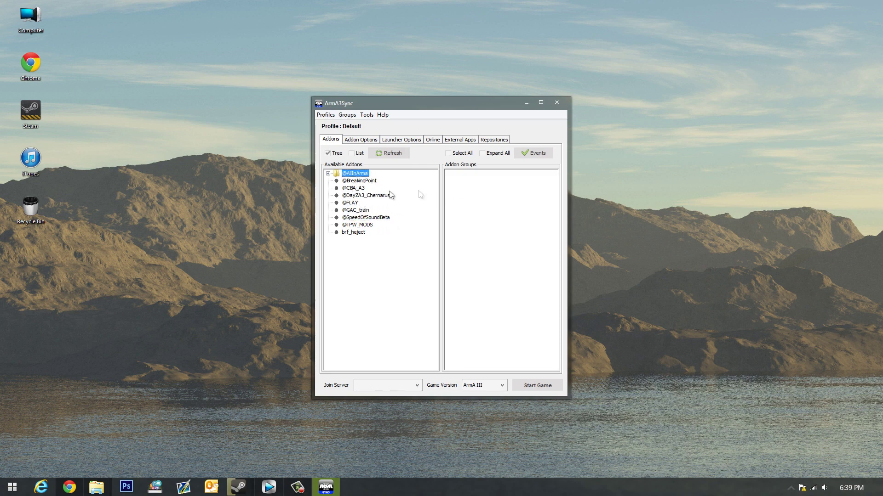
right_click(470, 180)
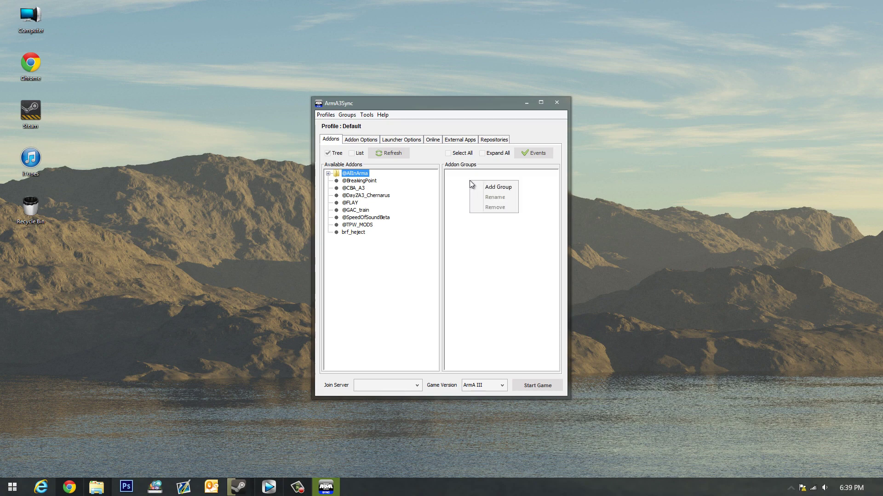
click(462, 184)
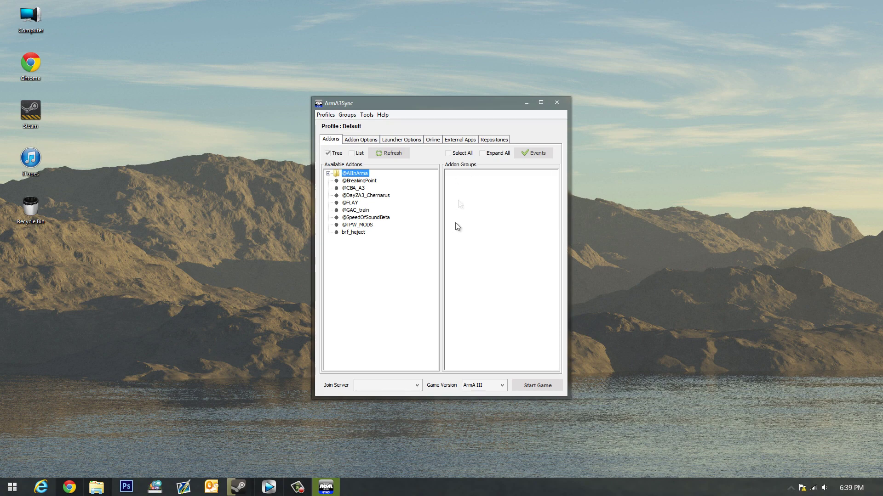
right_click(477, 205)
click(498, 208)
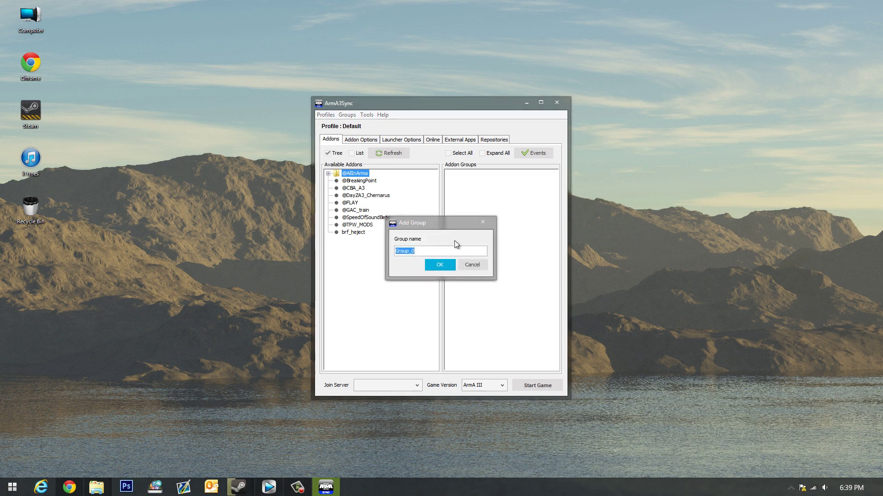
text(Mods)
click(443, 266)
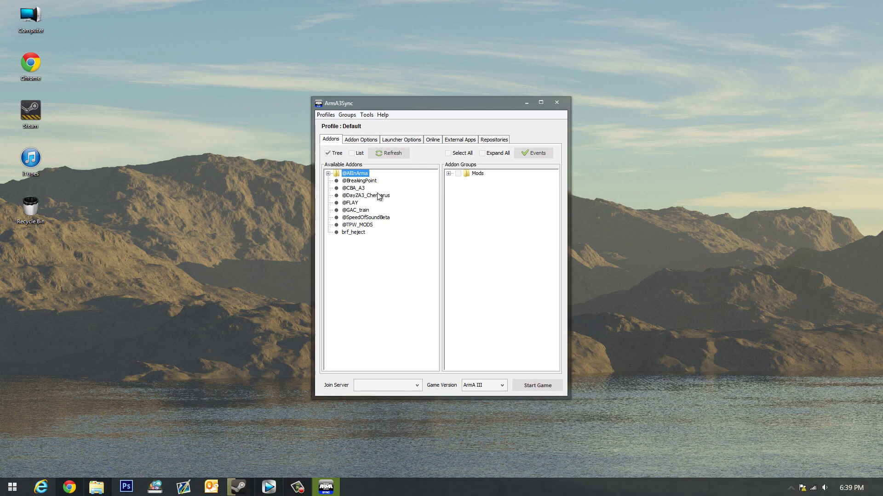
drag(360, 193, 477, 197)
drag(363, 218, 487, 211)
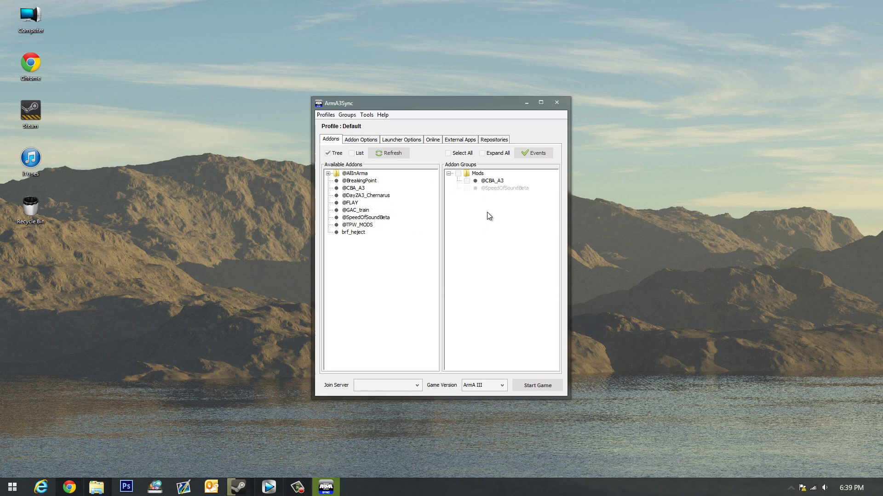
click(459, 175)
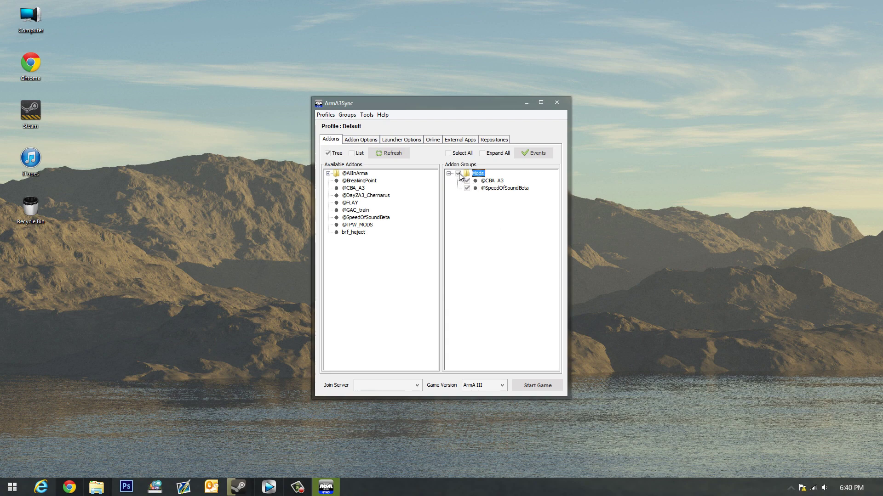
click(459, 174)
click(467, 188)
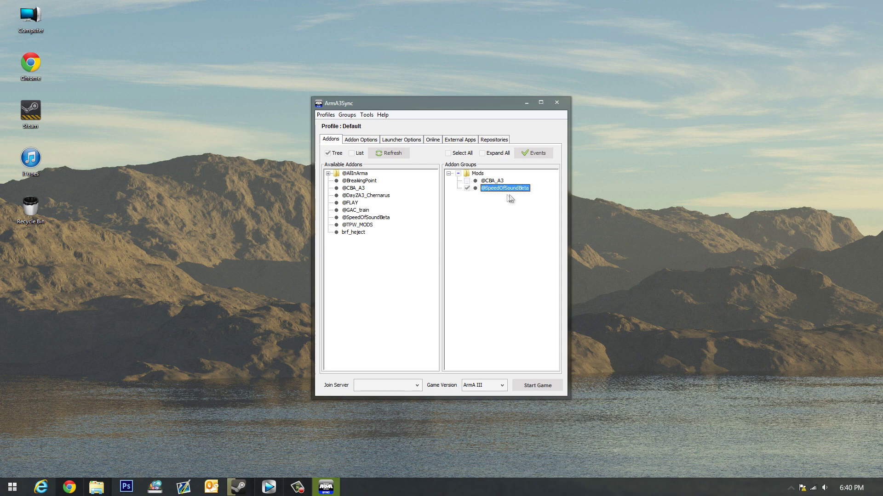
click(467, 181)
click(467, 189)
click(467, 189)
click(467, 180)
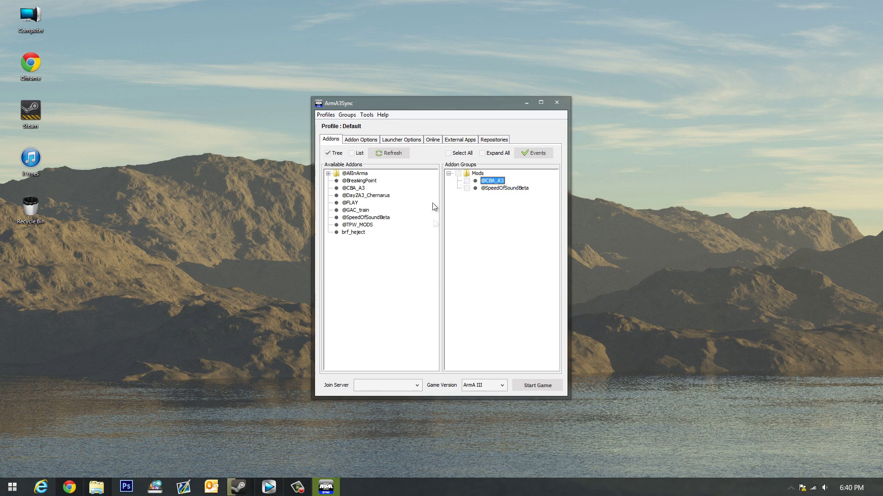
- Move to the Launcher Options tab, which shows profile Default
click(542, 389)
click(373, 143)
click(398, 143)
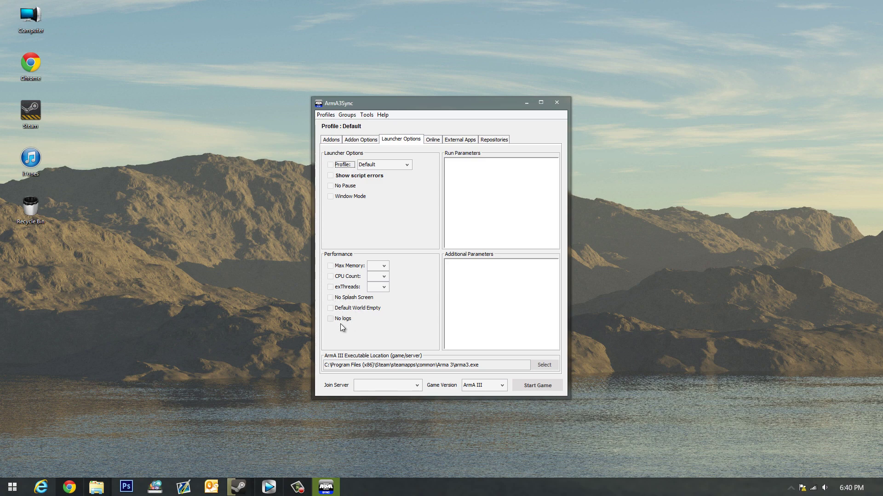
click(429, 141)
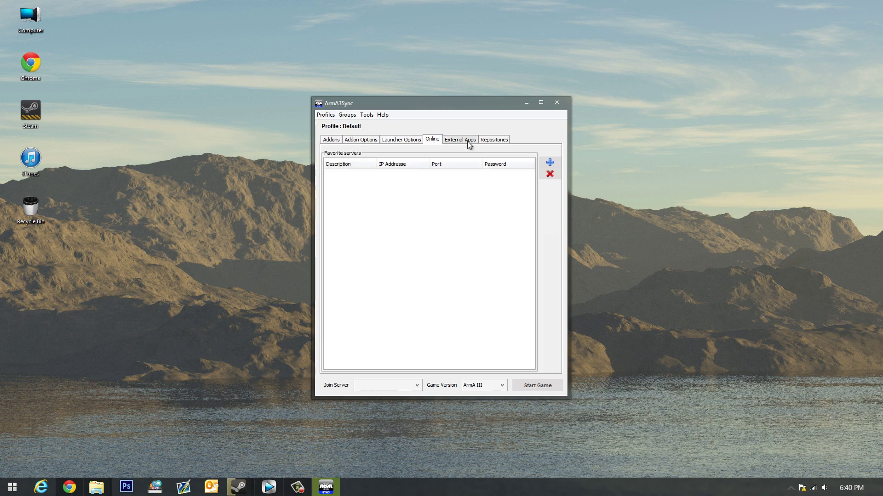
click(331, 140)
click(395, 386)
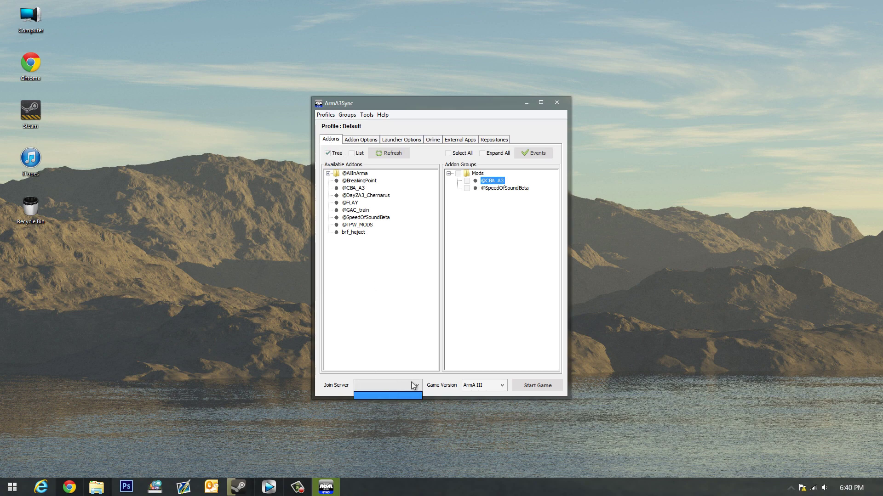
click(413, 385)
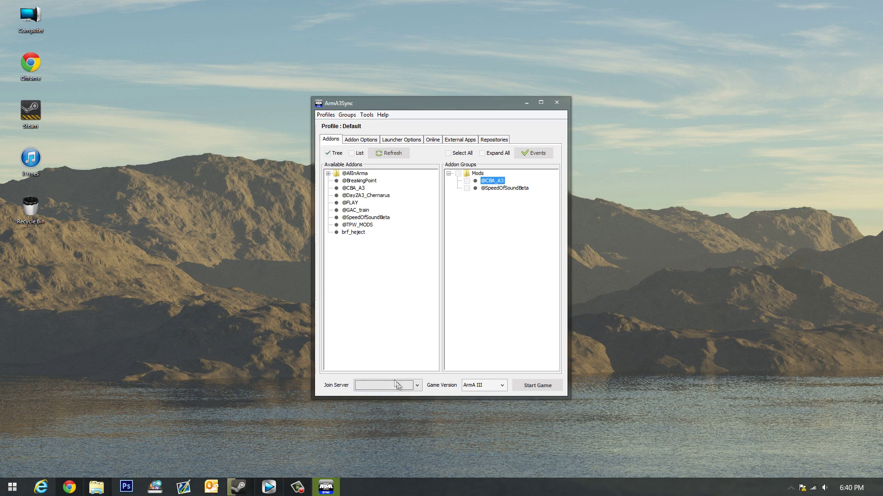
click(362, 141)
click(404, 140)
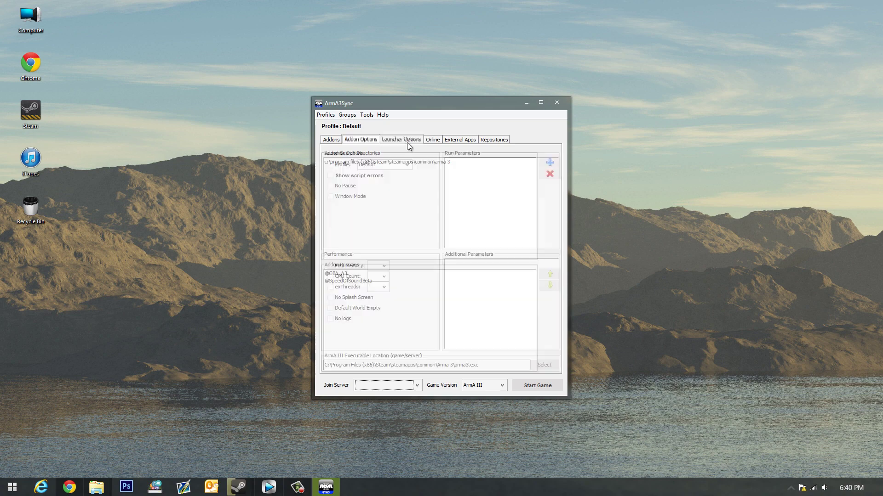
click(459, 140)
click(434, 141)
click(409, 141)
click(361, 140)
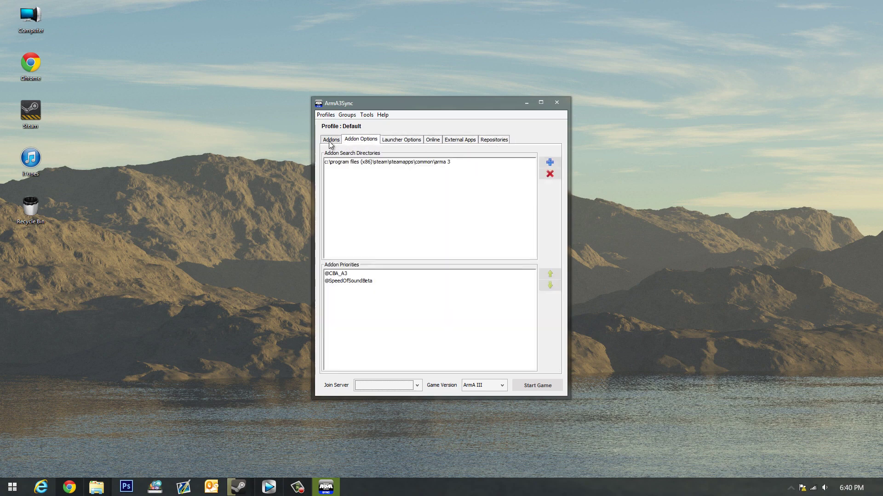
click(331, 140)
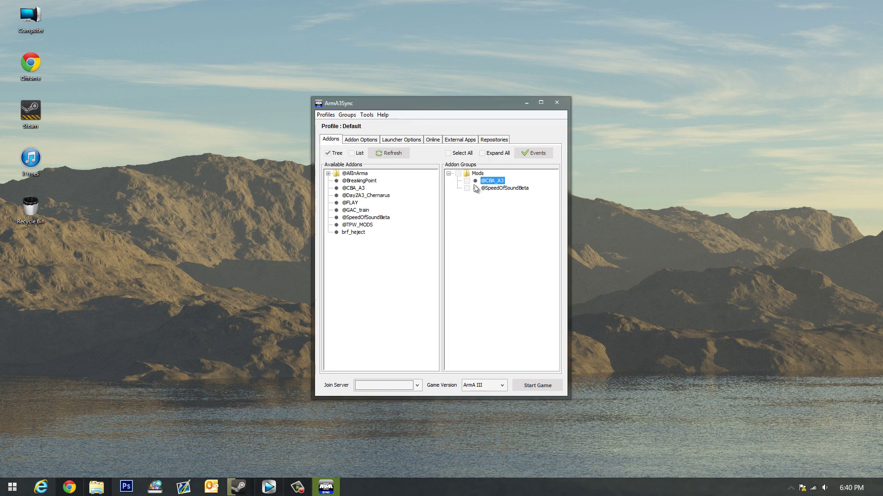
click(466, 181)
click(467, 188)
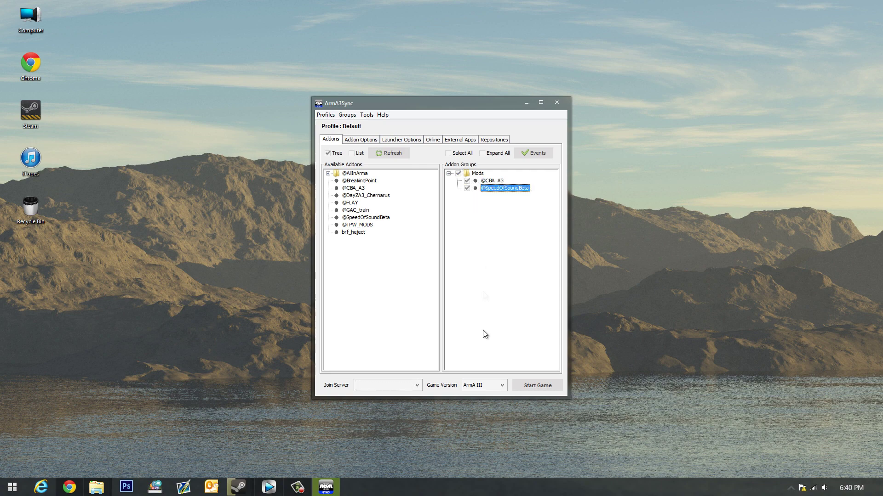
click(538, 385)
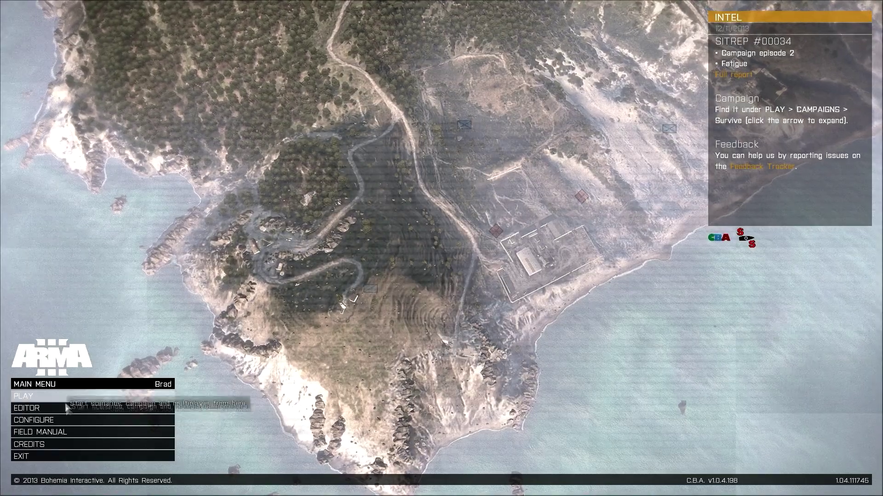
click(81, 420)
click(83, 421)
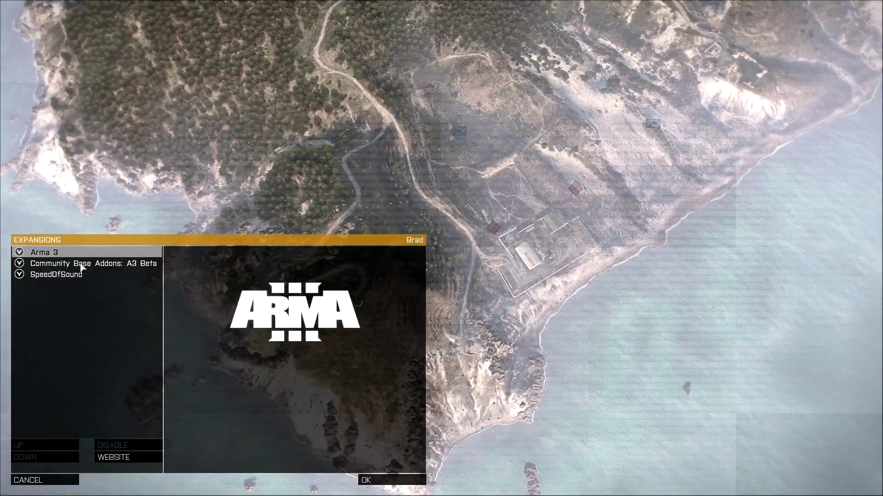
click(81, 268)
click(80, 276)
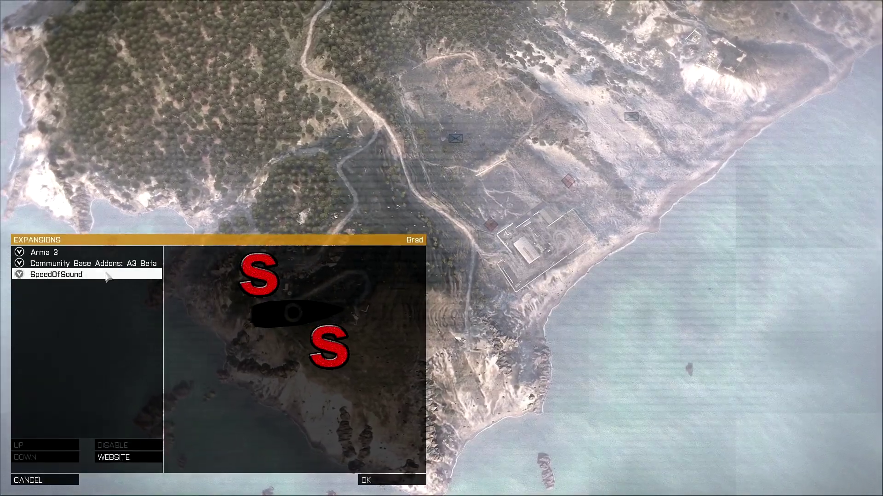
click(93, 253)
click(88, 266)
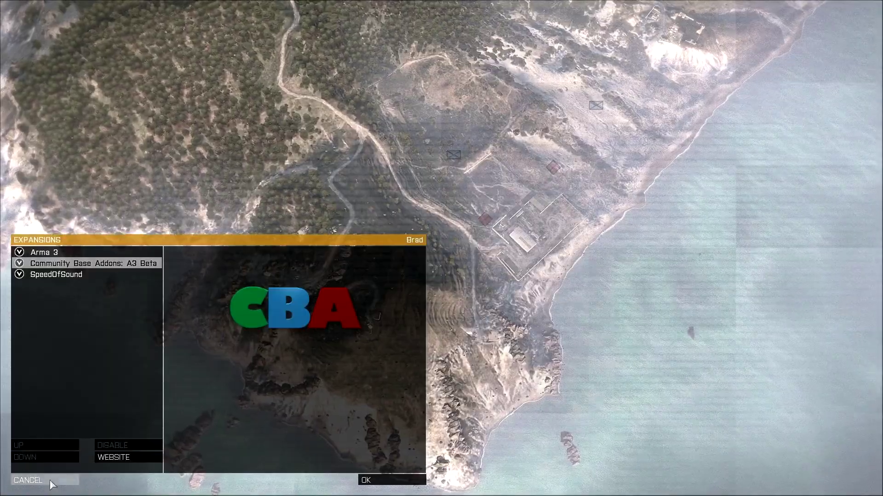
click(49, 481)
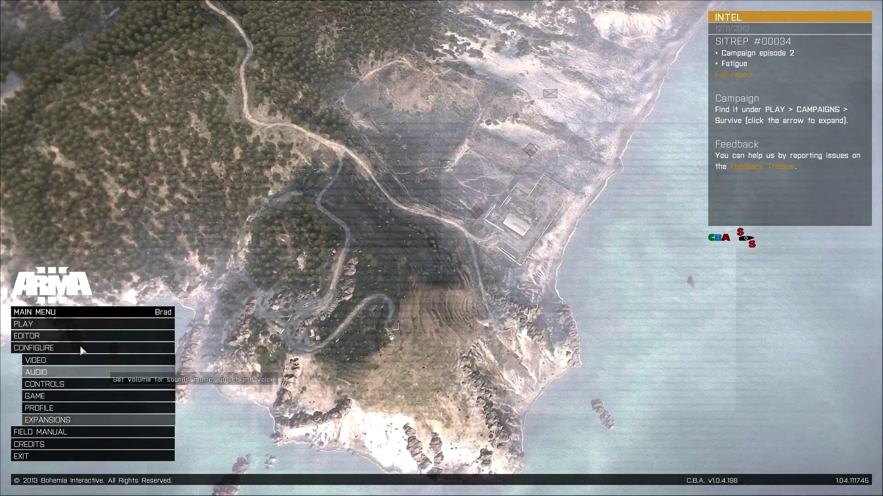
click(81, 349)
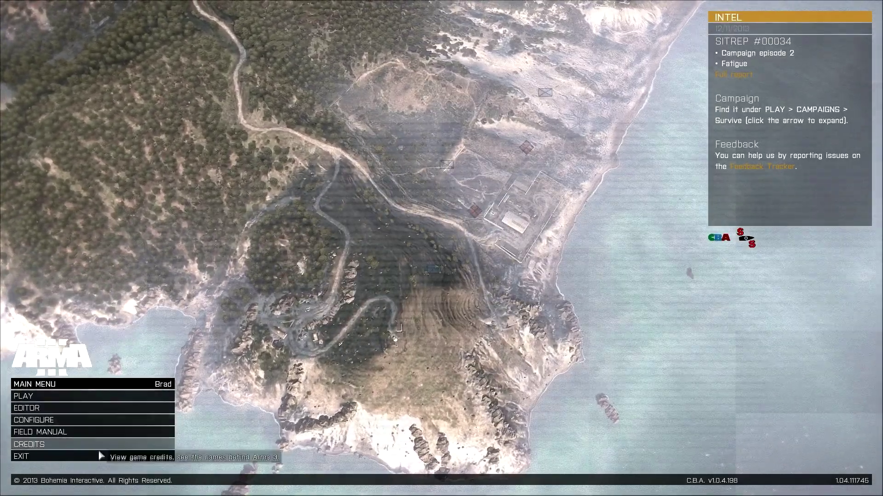